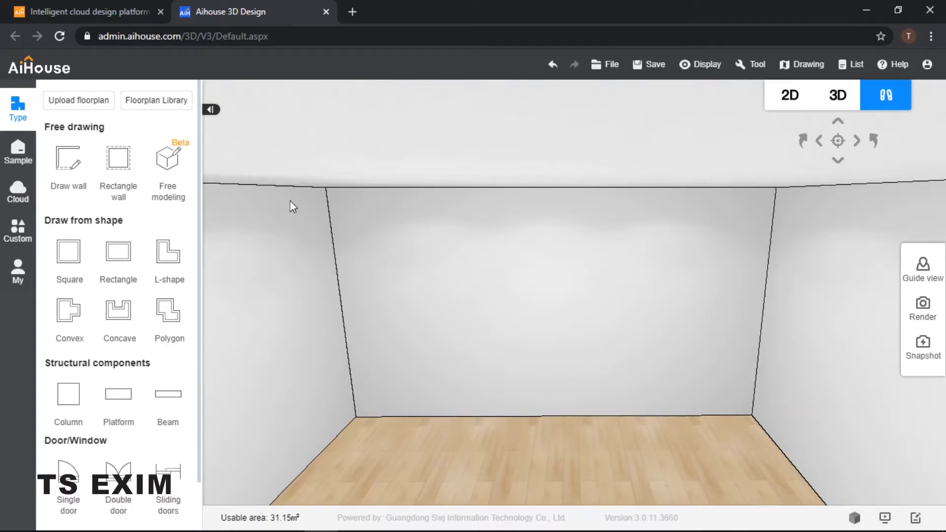
# - Open the room's floor for platform design from the custom ceiling tools
pyautogui.click(19, 232)
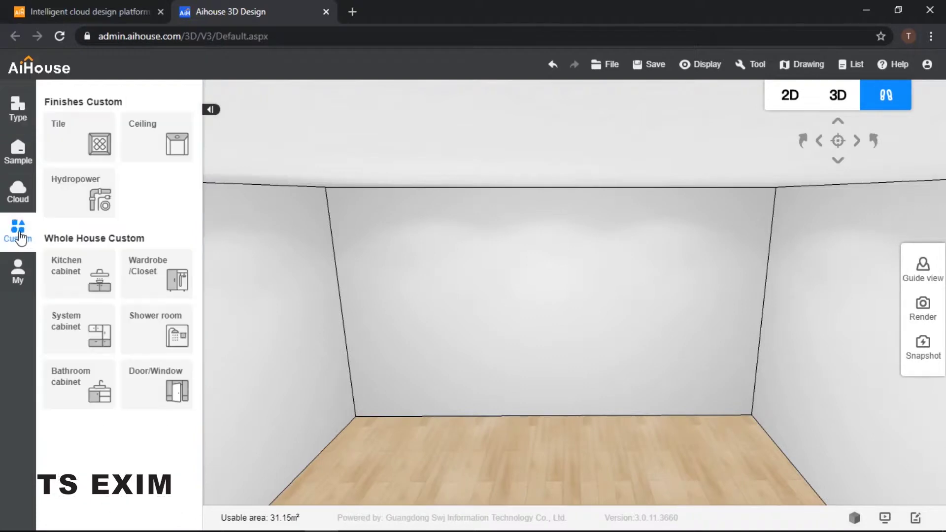
pyautogui.click(153, 149)
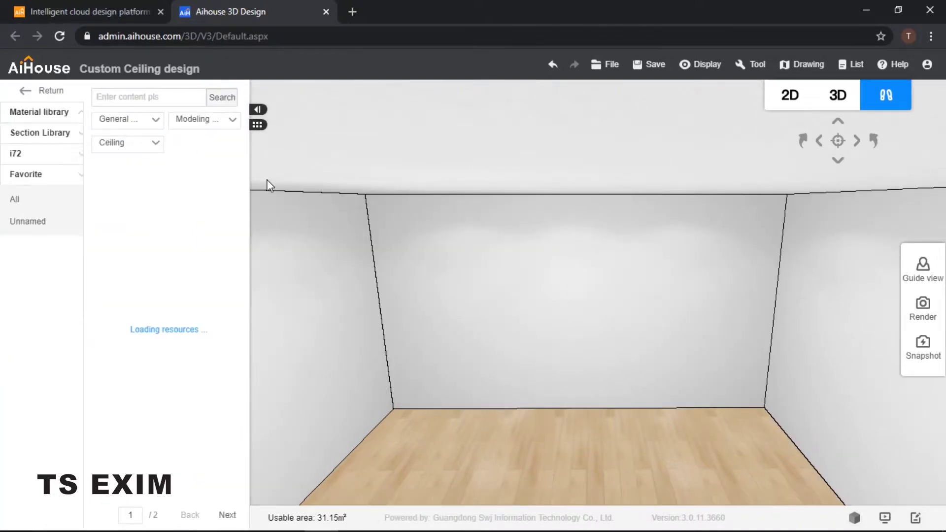
pyautogui.moveTo(536, 372); pyautogui.dragTo(532, 415)
pyautogui.rightClick(571, 374)
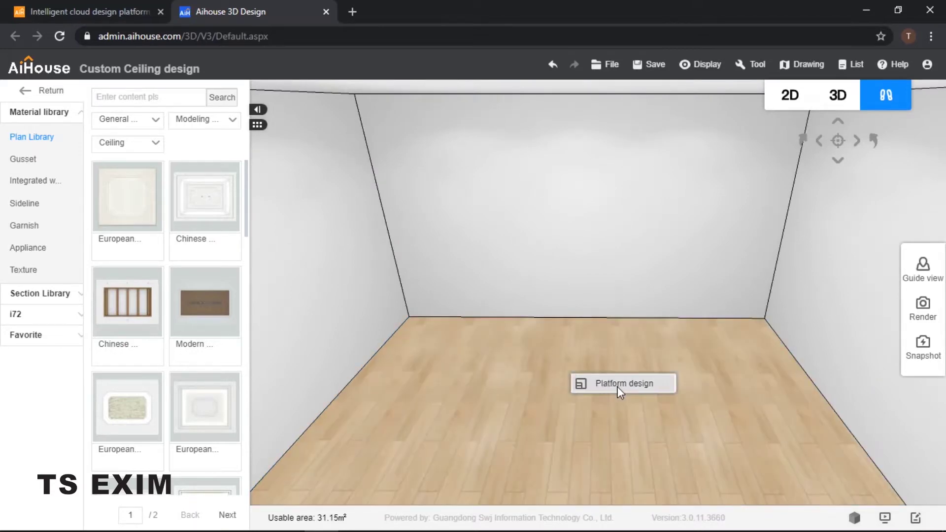
pyautogui.click(617, 386)
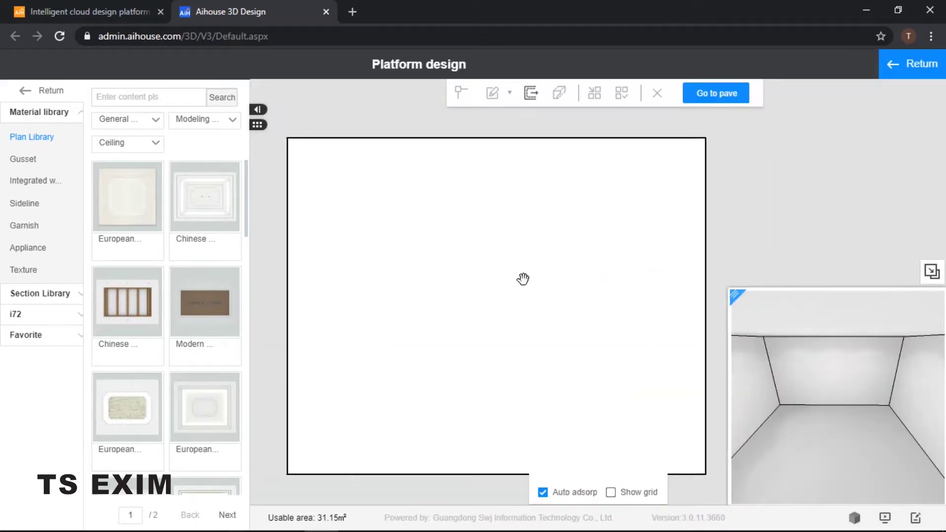
# - Draw a rectangular strip about 1212 mm by 5000 mm along the right edge of the platform, spanning its full height
pyautogui.click(616, 261)
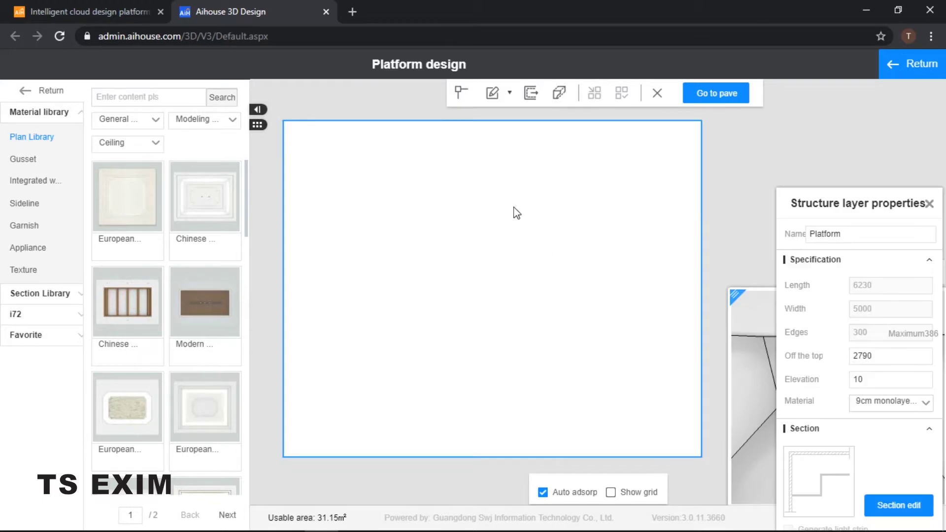
pyautogui.click(493, 93)
pyautogui.click(513, 112)
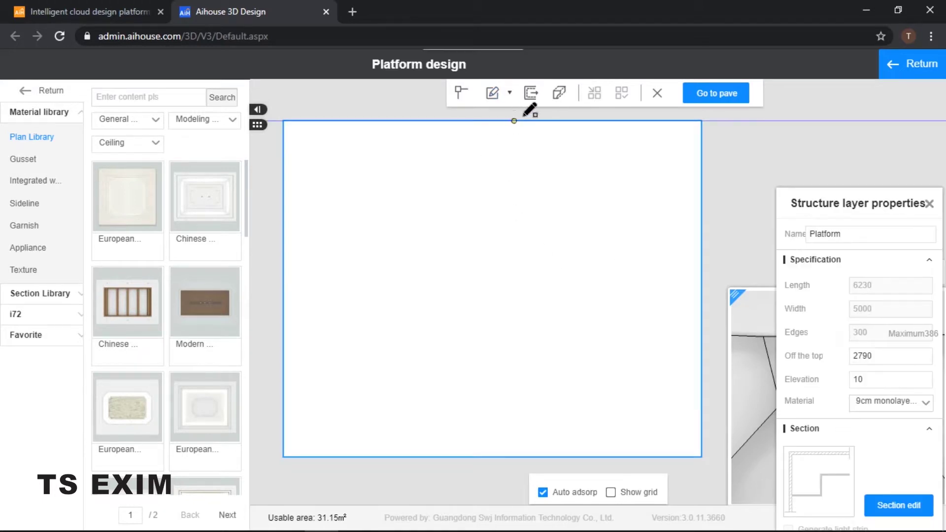
pyautogui.click(493, 93)
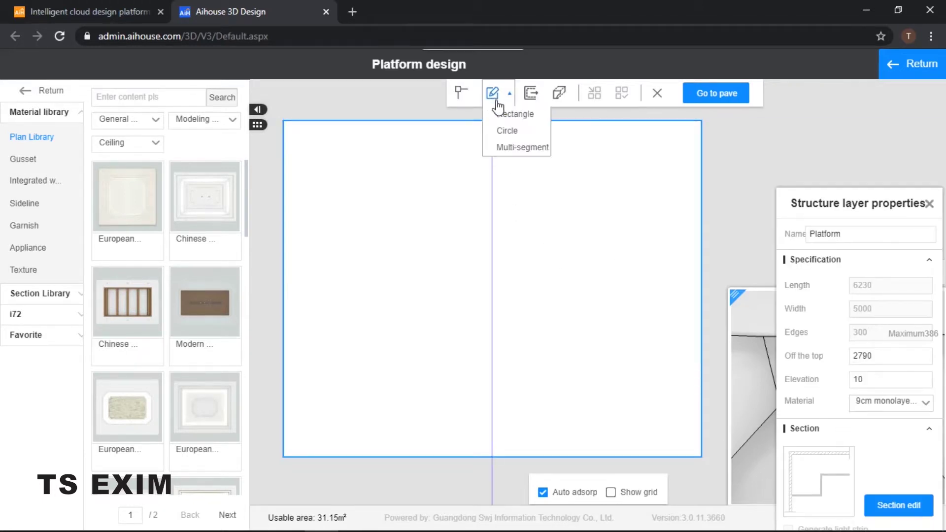
pyautogui.click(513, 112)
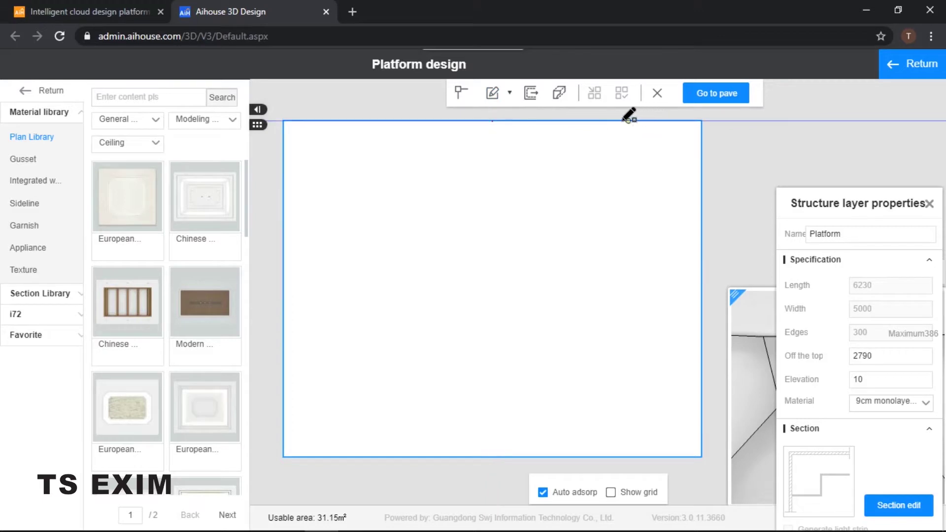
pyautogui.click(624, 121)
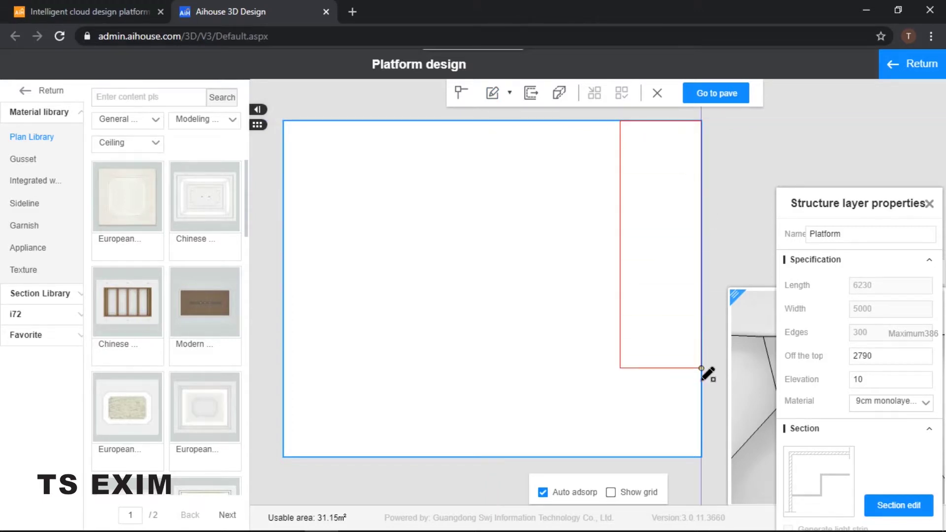
pyautogui.click(702, 456)
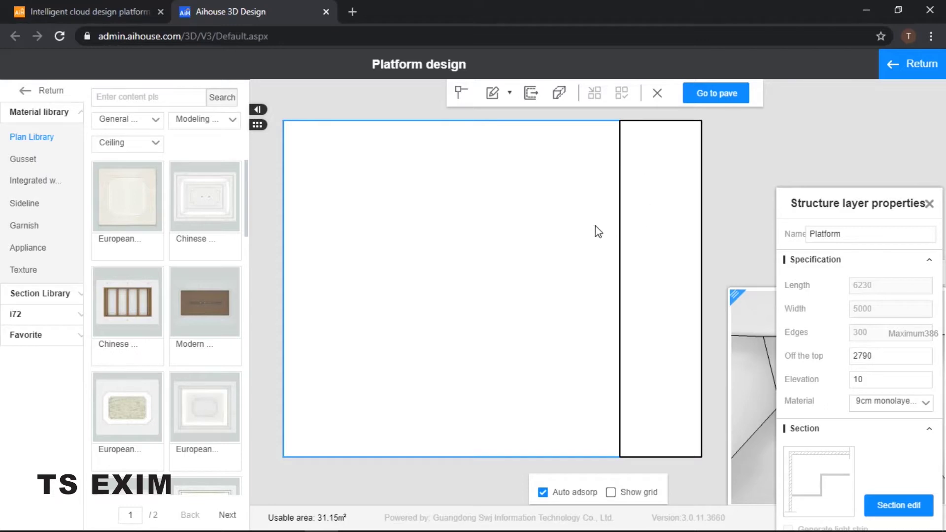
# - Draw a circle about 5000 mm in diameter, centred just left of the strip and reaching the platform's upper edge
pyautogui.click(492, 93)
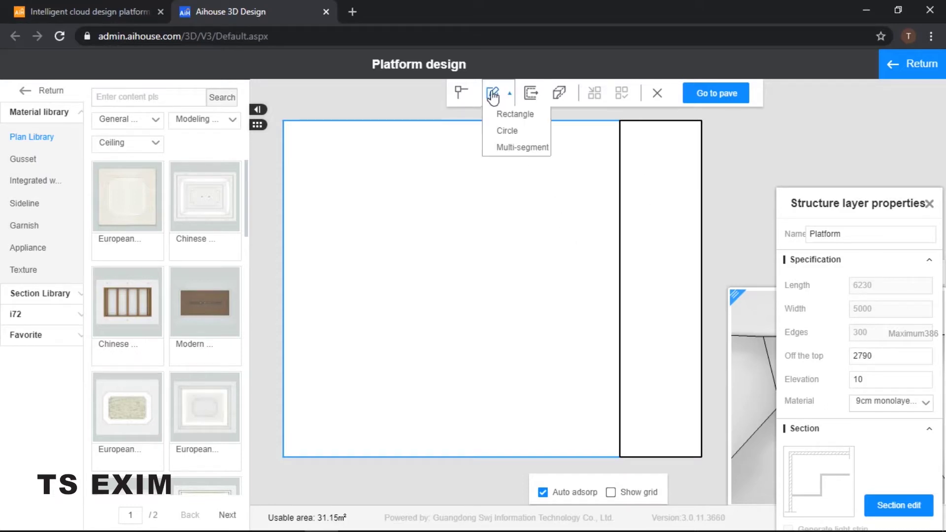
pyautogui.click(506, 130)
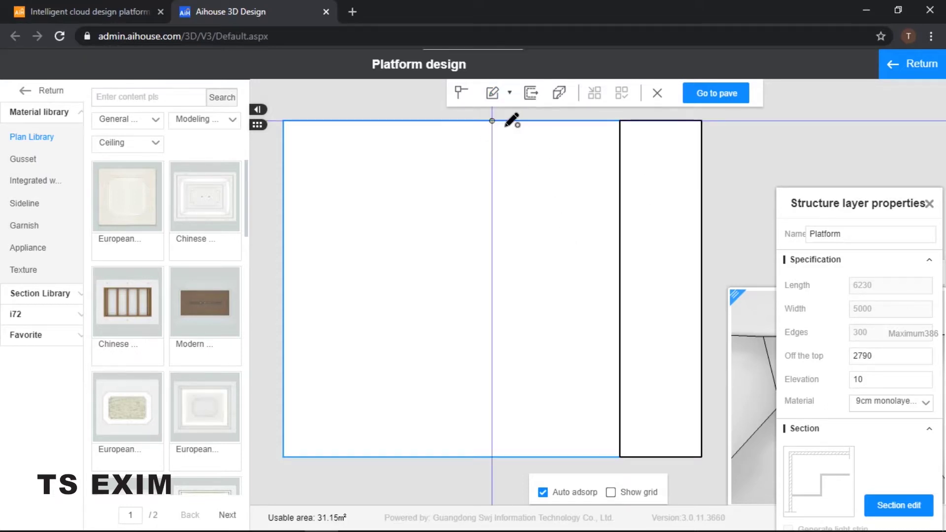
pyautogui.click(604, 288)
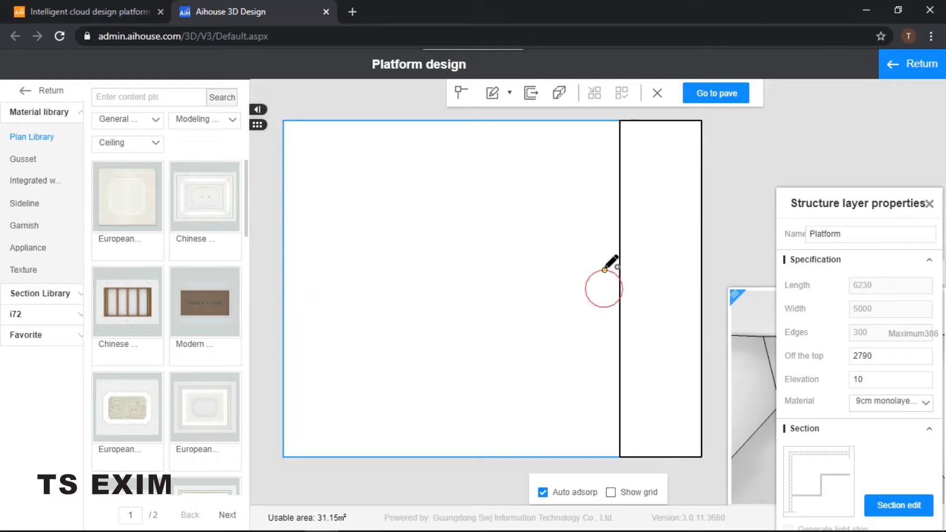
pyautogui.click(598, 122)
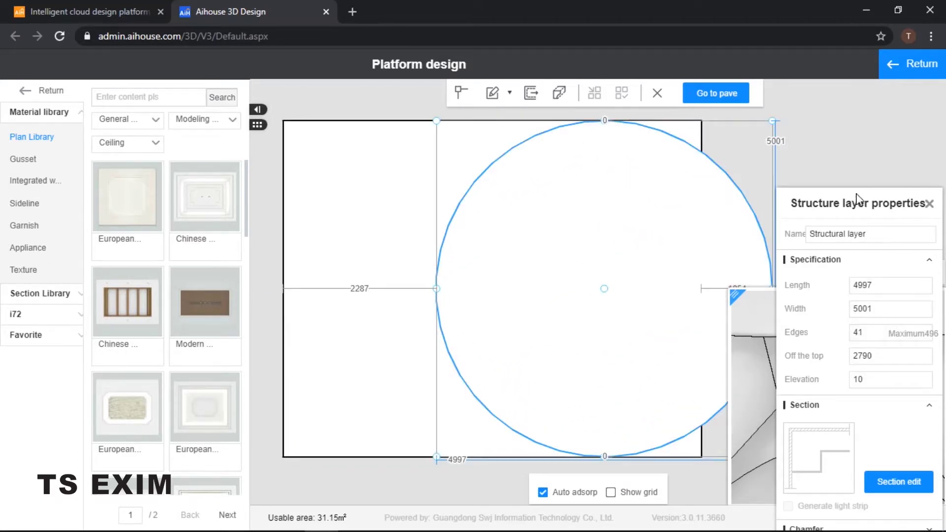
# - Set the circle's edges to 400 and its width to 5000
pyautogui.moveTo(856, 229); pyautogui.dragTo(797, 235)
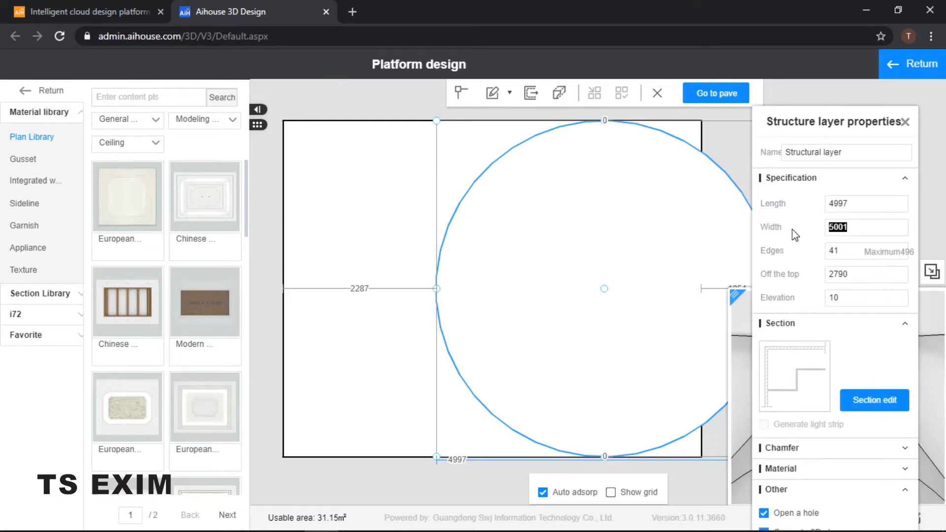
pyautogui.write('5000')
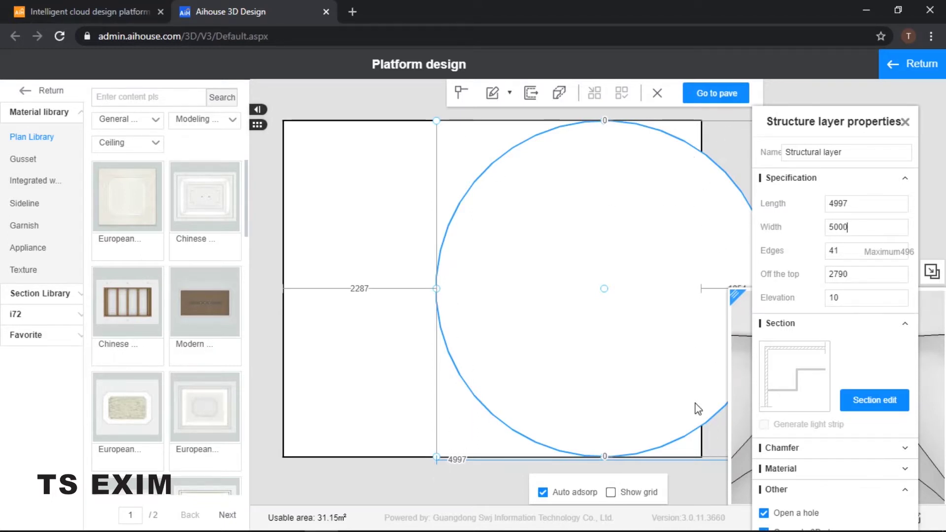
pyautogui.doubleClick(852, 252)
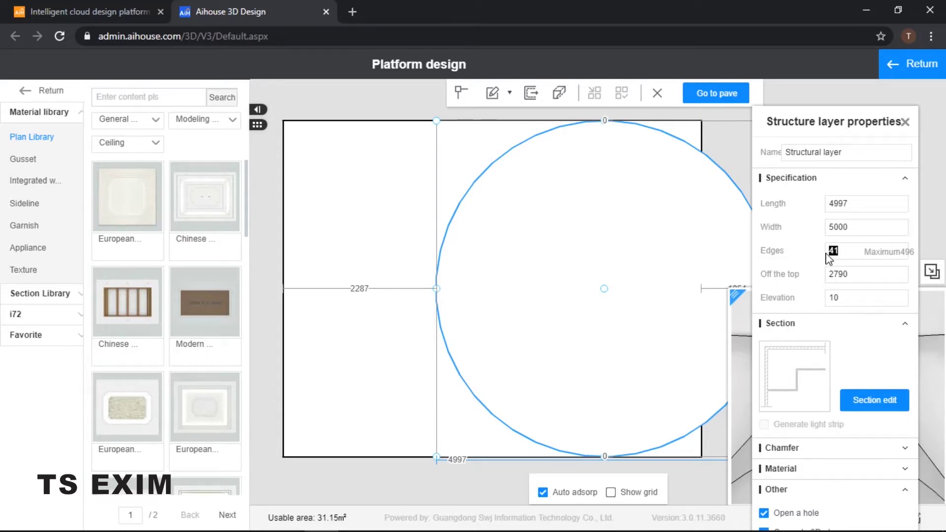
pyautogui.press('Return')
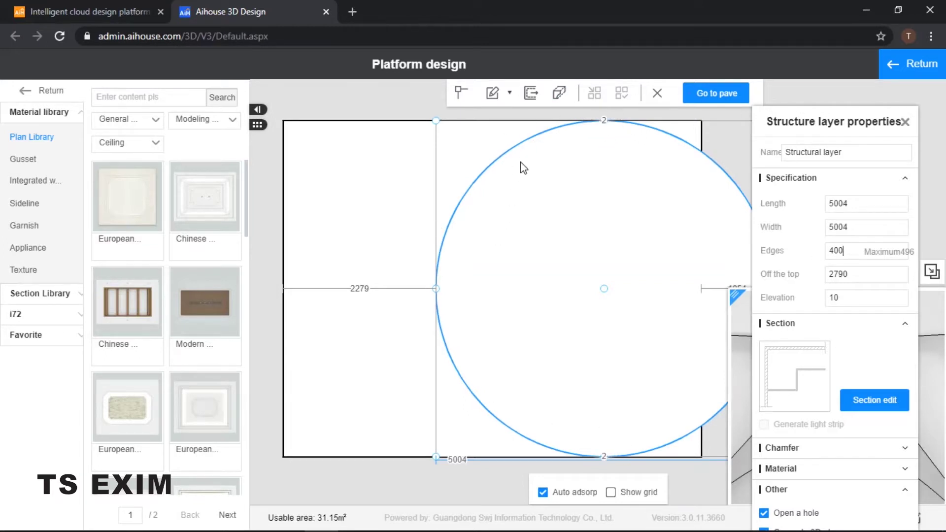
pyautogui.moveTo(855, 235); pyautogui.dragTo(799, 253)
pyautogui.write('5000')
pyautogui.click(905, 123)
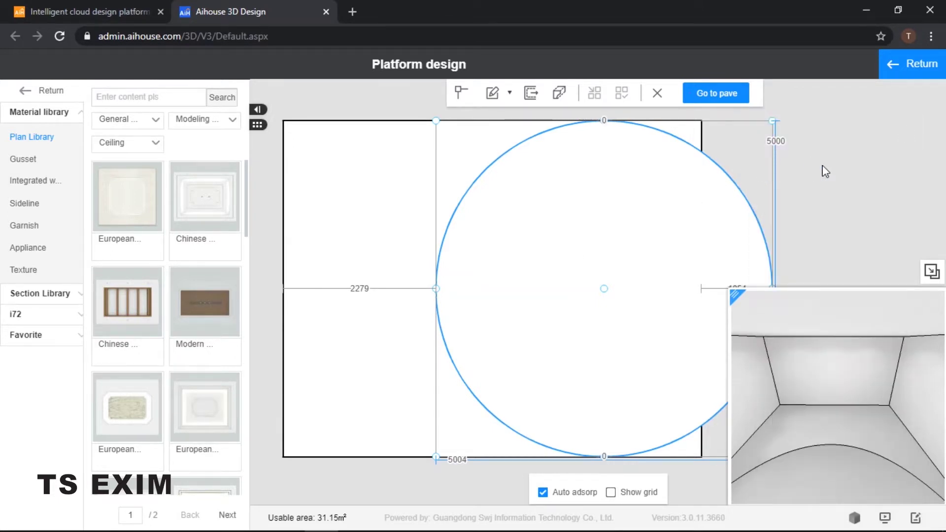
# - Subtract the rectangular strip from the circle with the Take the difference Boolean operation
pyautogui.click(348, 207)
pyautogui.moveTo(869, 138); pyautogui.dragTo(153, 122)
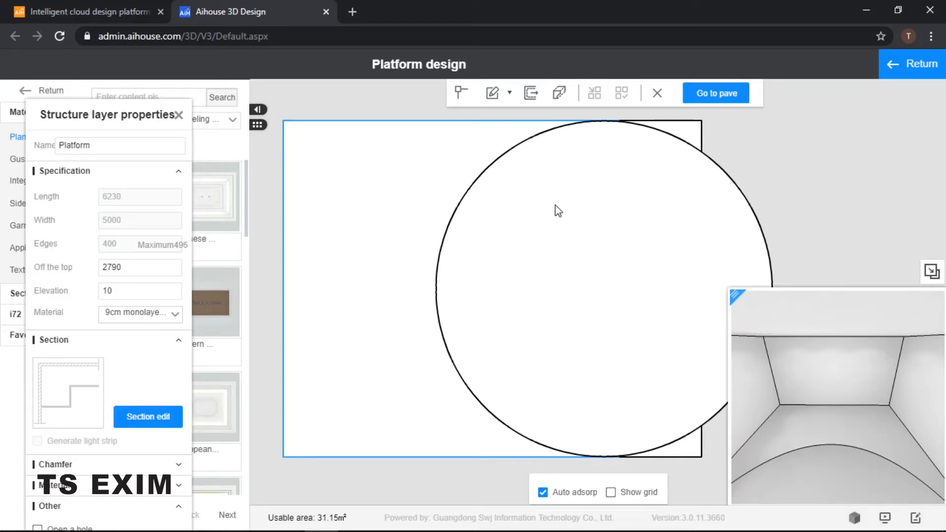
pyautogui.click(575, 189)
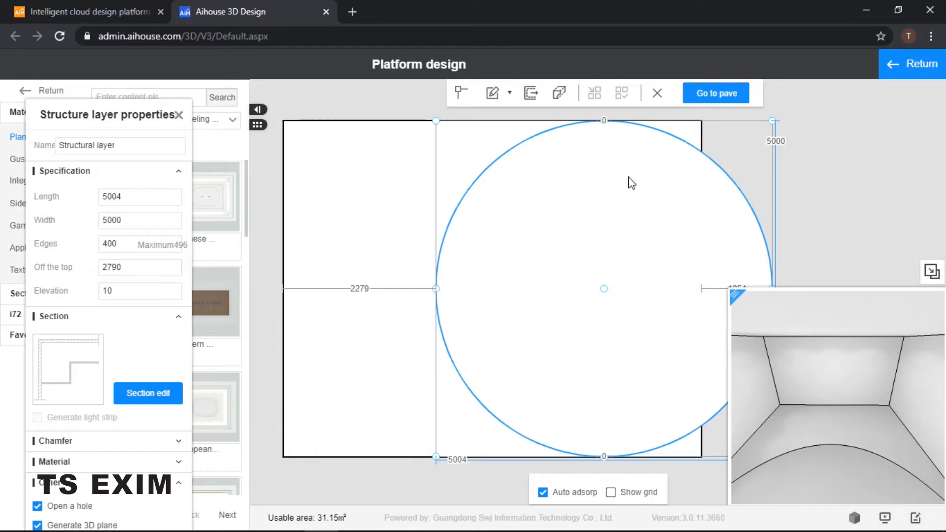
pyautogui.click(689, 134)
pyautogui.click(601, 216)
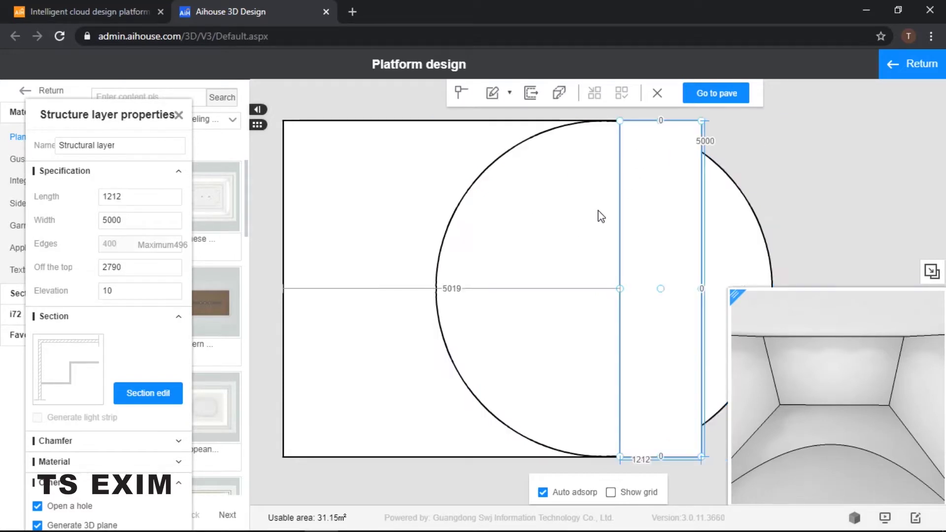
pyautogui.click(578, 241)
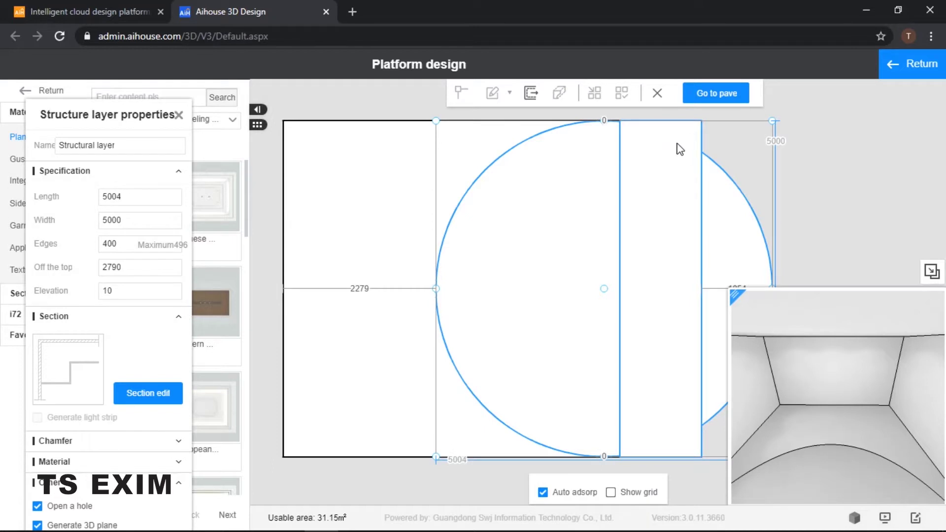
pyautogui.rightClick(665, 193)
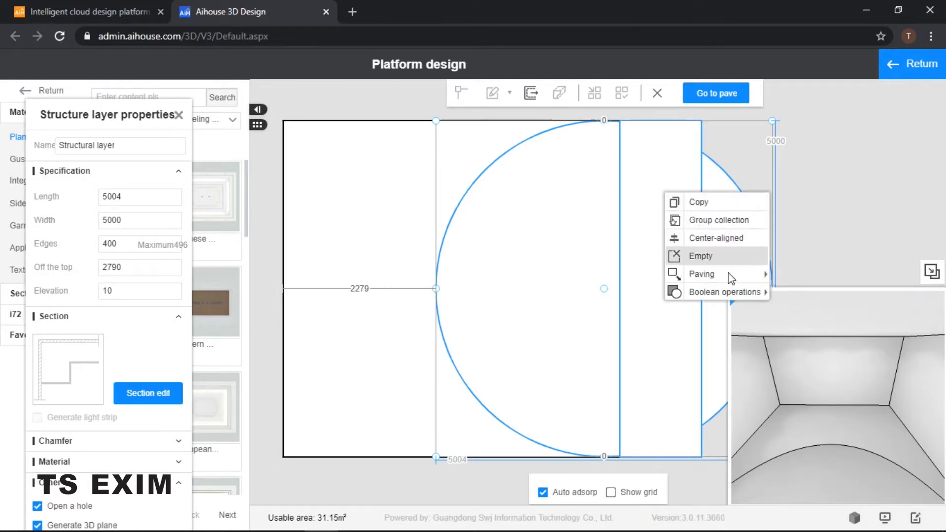
pyautogui.moveTo(718, 297)
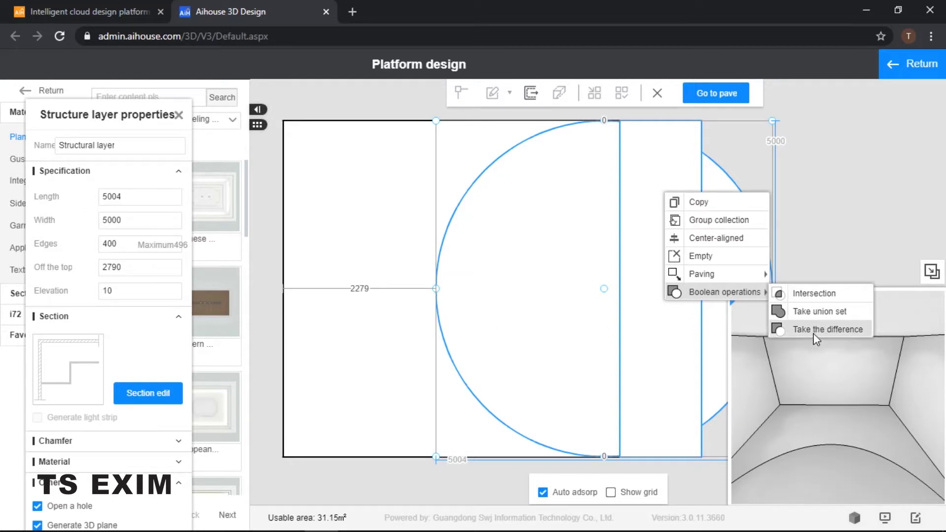
pyautogui.click(812, 290)
# - Delete the circle segment lying outside the room's right edge
pyautogui.moveTo(828, 264); pyautogui.dragTo(753, 269)
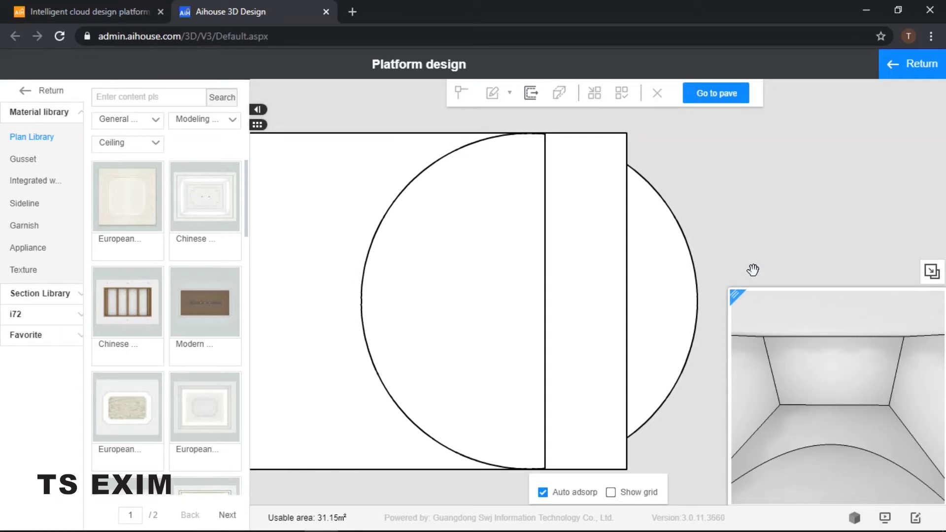
pyautogui.click(667, 281)
pyautogui.click(564, 279)
pyautogui.click(456, 266)
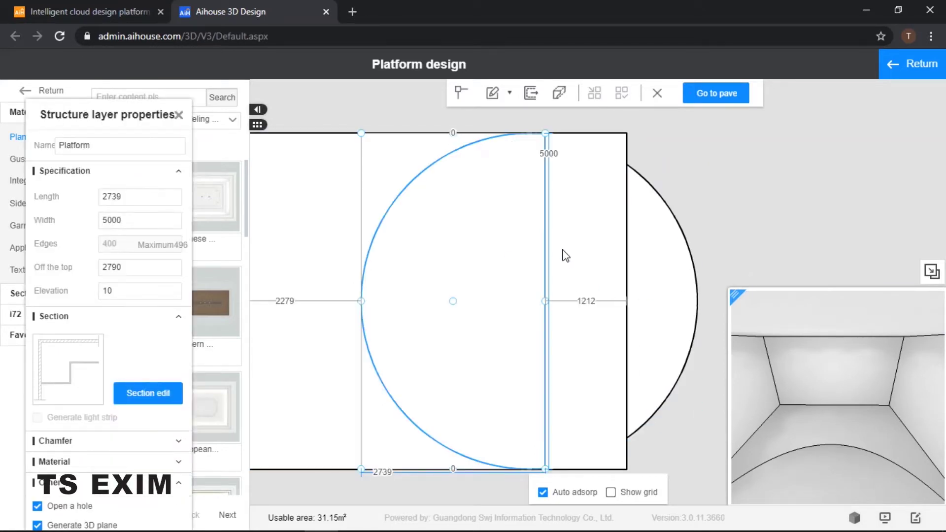
pyautogui.click(658, 262)
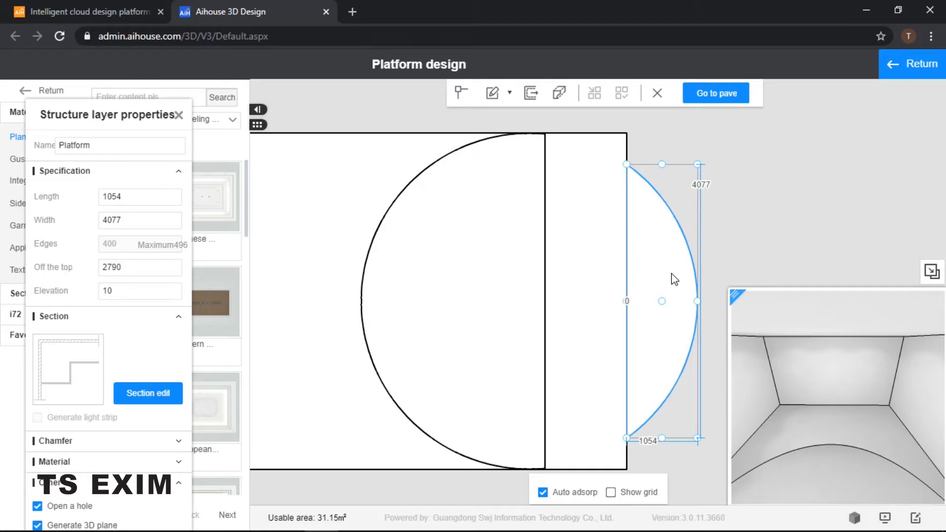
pyautogui.press('Escape')
# - Move the remaining rounded piece against the room's right edge, setting its distances from the right and upper edges to 0
pyautogui.click(498, 275)
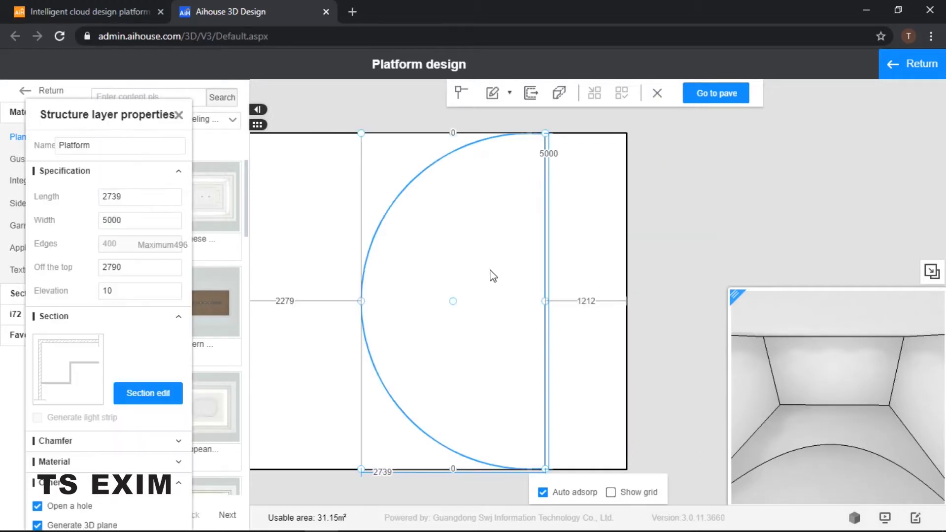
pyautogui.moveTo(456, 302); pyautogui.dragTo(483, 302)
pyautogui.click(484, 133)
pyautogui.click(599, 299)
pyautogui.write('0')
pyautogui.press('Return')
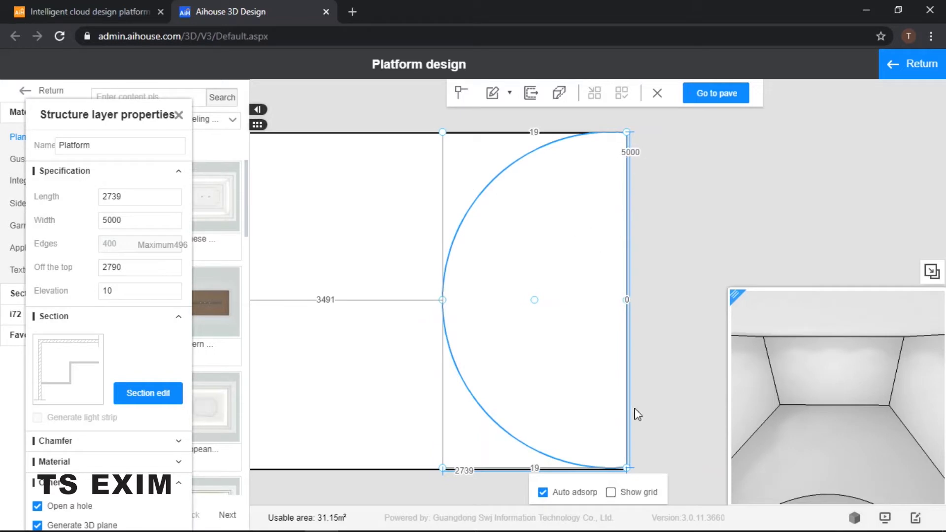
pyautogui.click(544, 134)
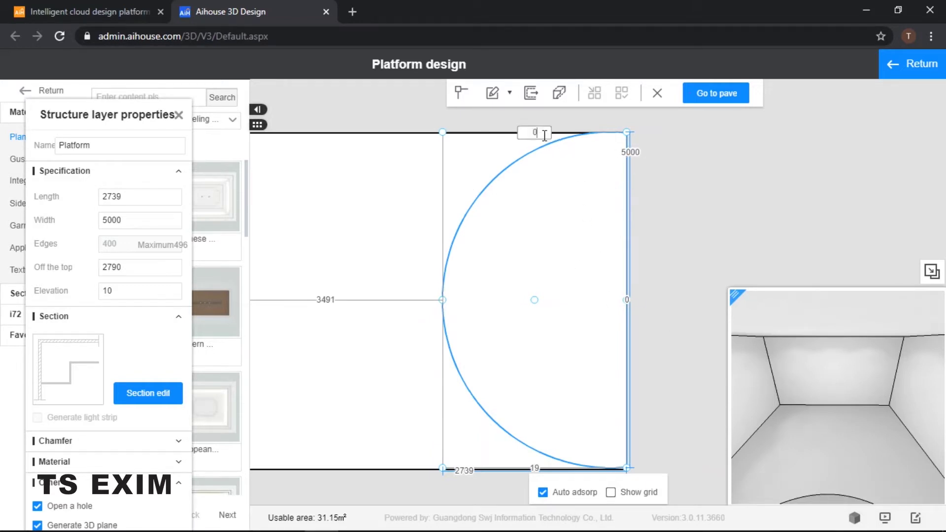
pyautogui.write('0')
pyautogui.press('Return')
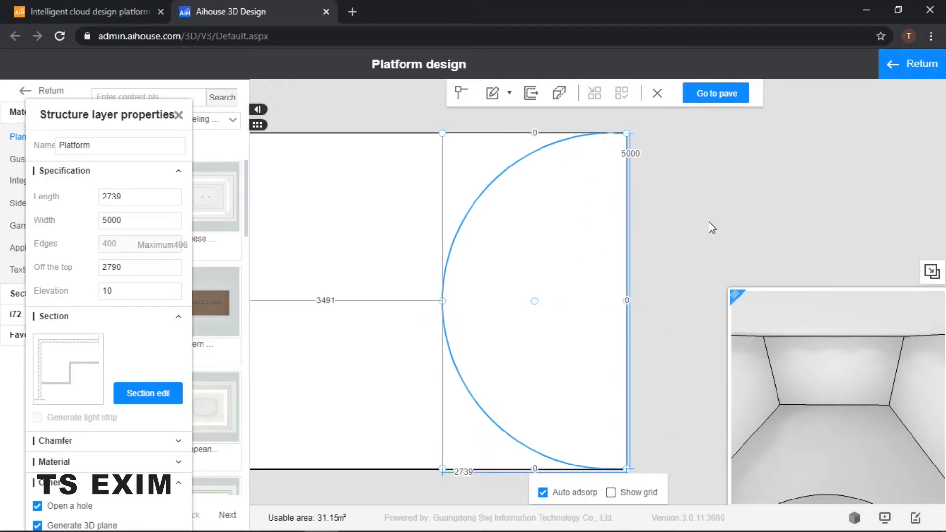
# - Set the rounded piece's elevation to 2800
pyautogui.moveTo(877, 359); pyautogui.dragTo(768, 368)
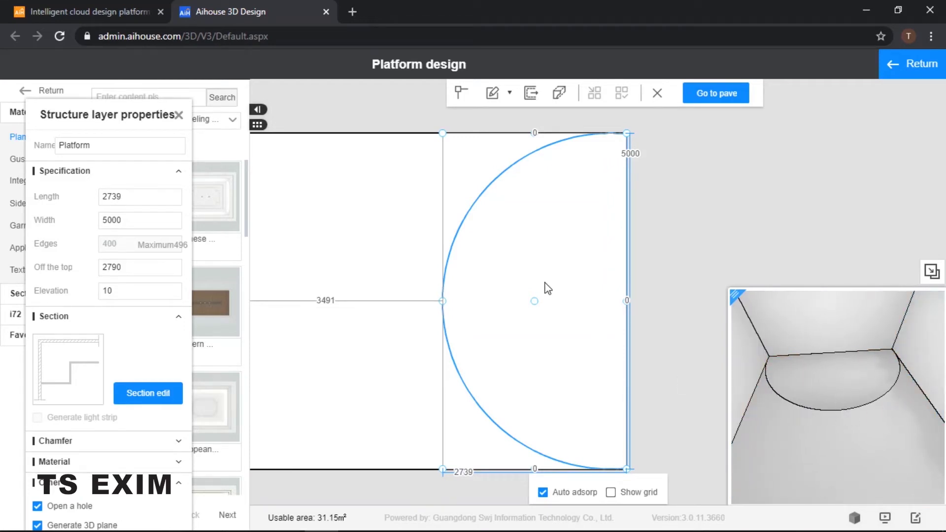
pyautogui.moveTo(139, 114); pyautogui.dragTo(199, 103)
pyautogui.doubleClick(198, 278)
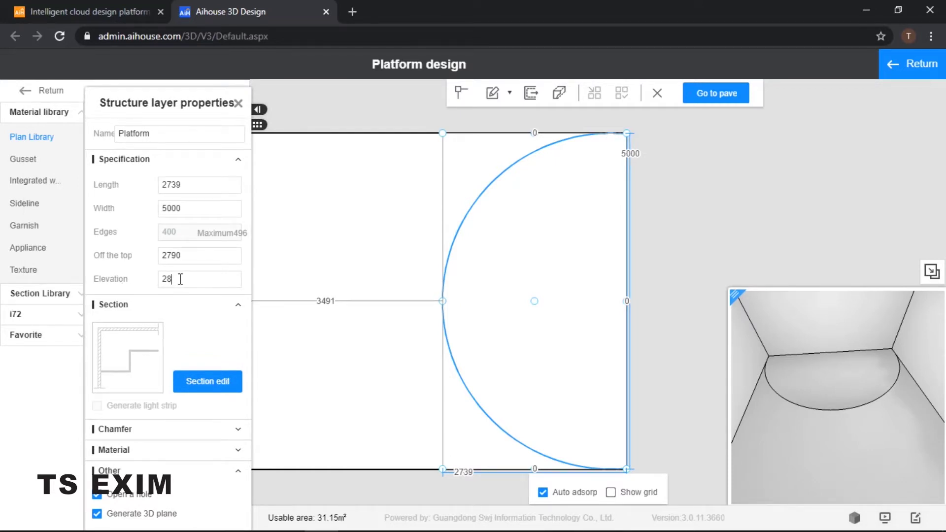
pyautogui.press('Return')
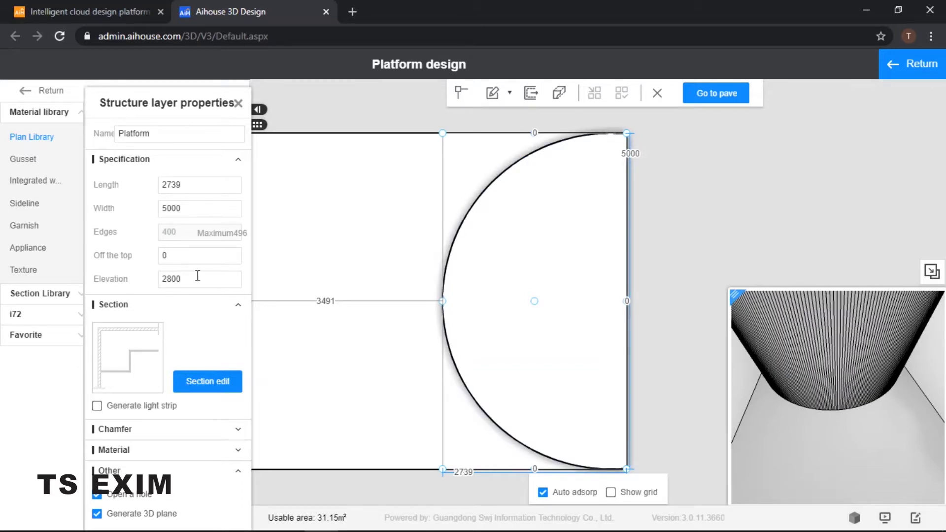
# - Return from the platform design to the room view and inspect the rounded full-height piece from above
pyautogui.doubleClick(194, 279)
pyautogui.click(890, 64)
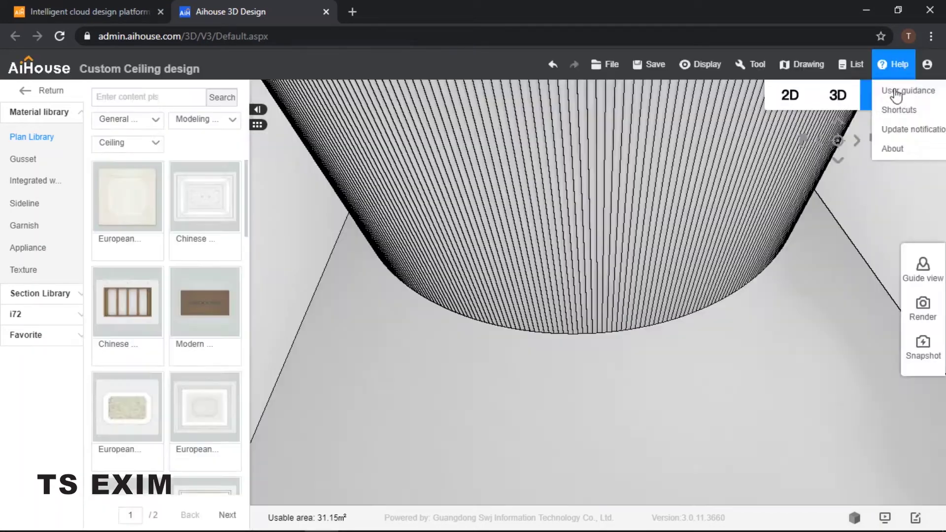
pyautogui.rightClick(672, 377)
pyautogui.moveTo(672, 377); pyautogui.dragTo(525, 252)
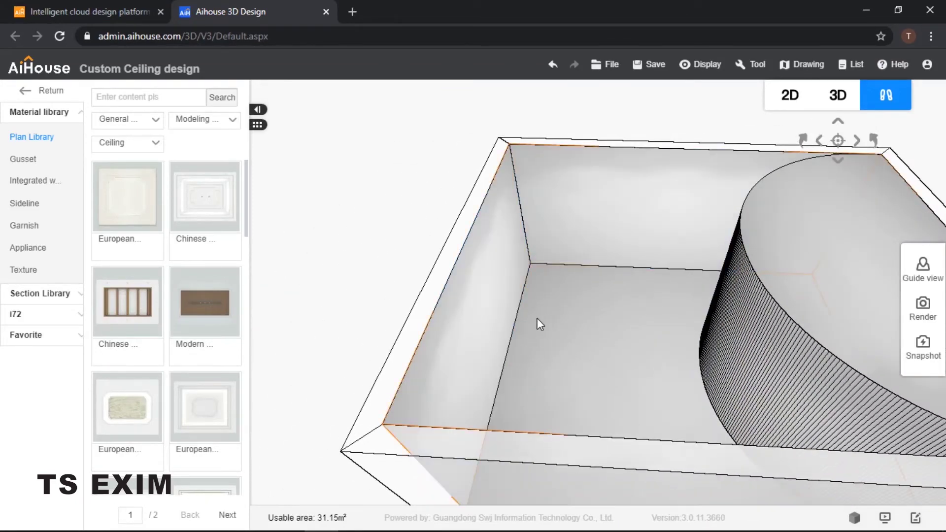
# - Reopen the room's platform design and draw a rectangle about 1596 by 5000 along the room's left edge
pyautogui.doubleClick(573, 330)
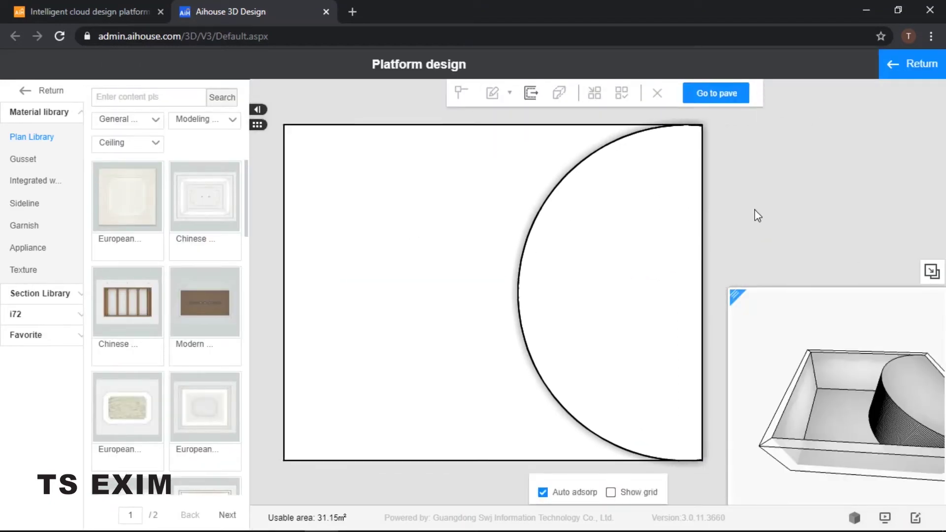
pyautogui.click(439, 188)
pyautogui.click(508, 110)
pyautogui.click(306, 130)
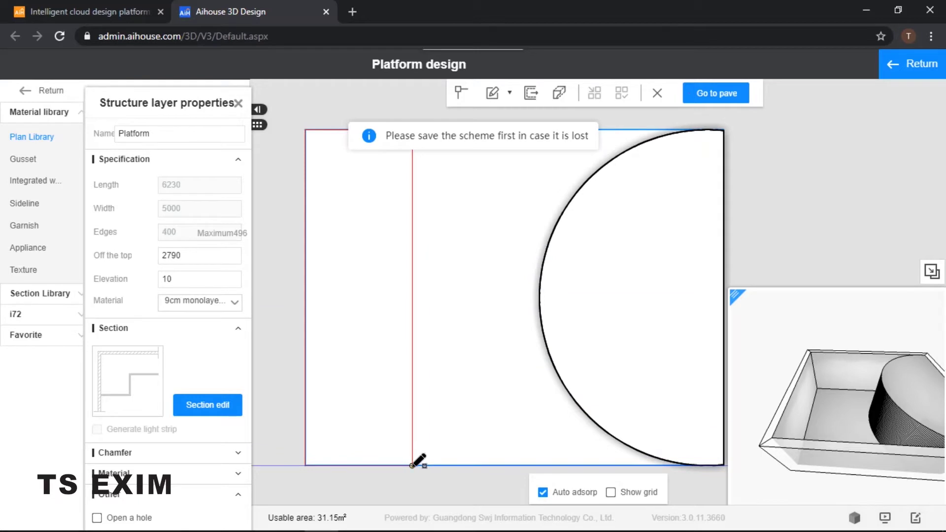
pyautogui.click(413, 465)
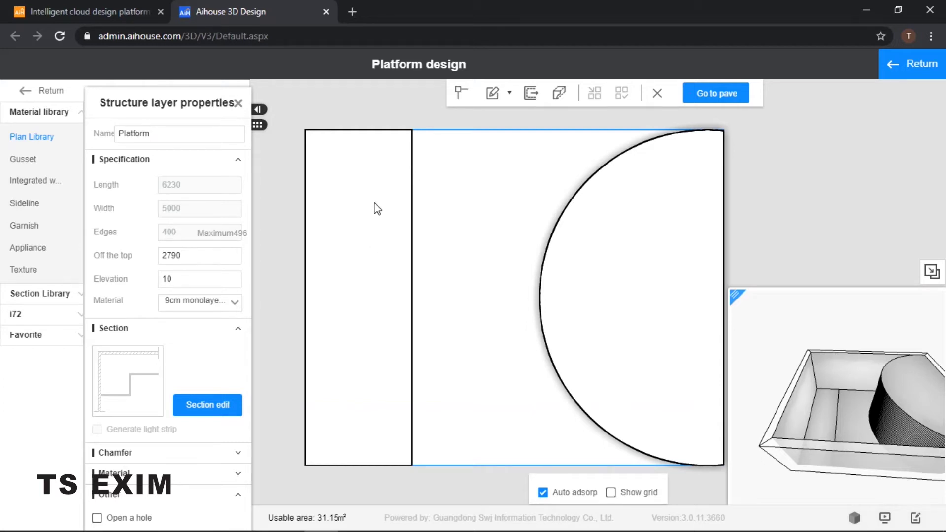
pyautogui.click(380, 166)
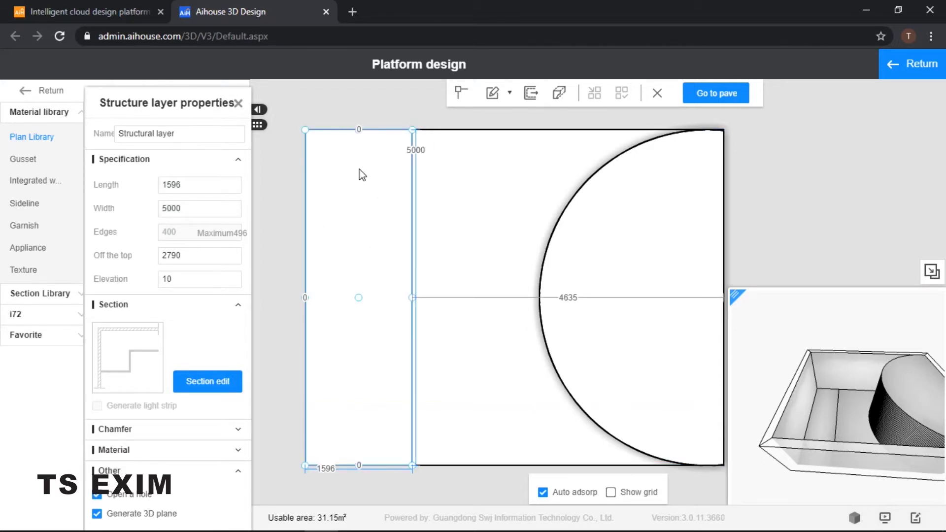
# - Draw a circle about 2516 in diameter overlapping the right edge of the rectangular strip
pyautogui.click(478, 192)
pyautogui.click(509, 92)
pyautogui.click(508, 146)
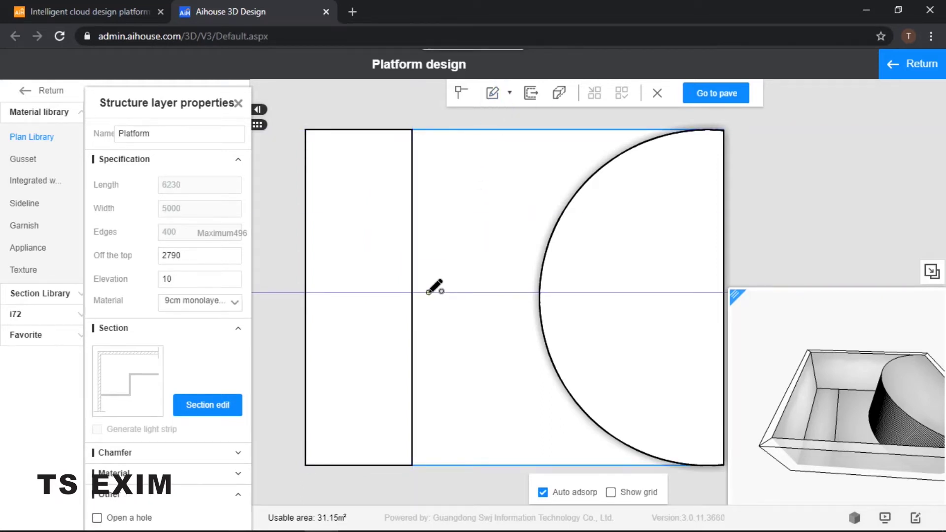
pyautogui.click(376, 229)
pyautogui.click(429, 250)
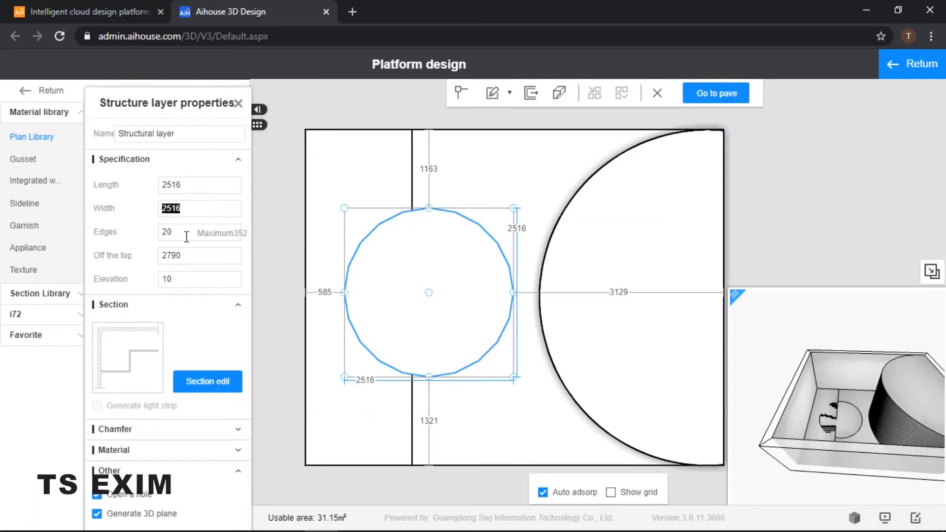
# - Set the circle's width to 5000 and its number of edges to 300
pyautogui.write('5000')
pyautogui.doubleClick(183, 238)
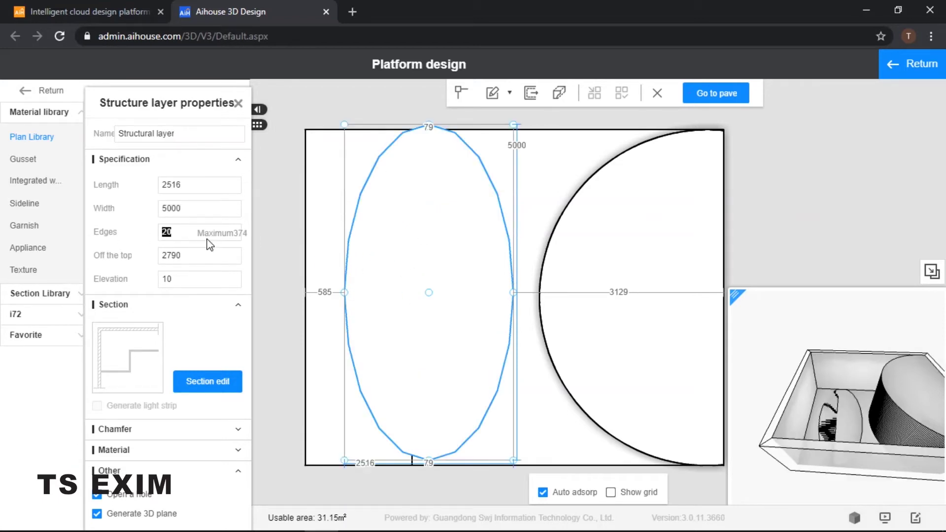
pyautogui.write('300')
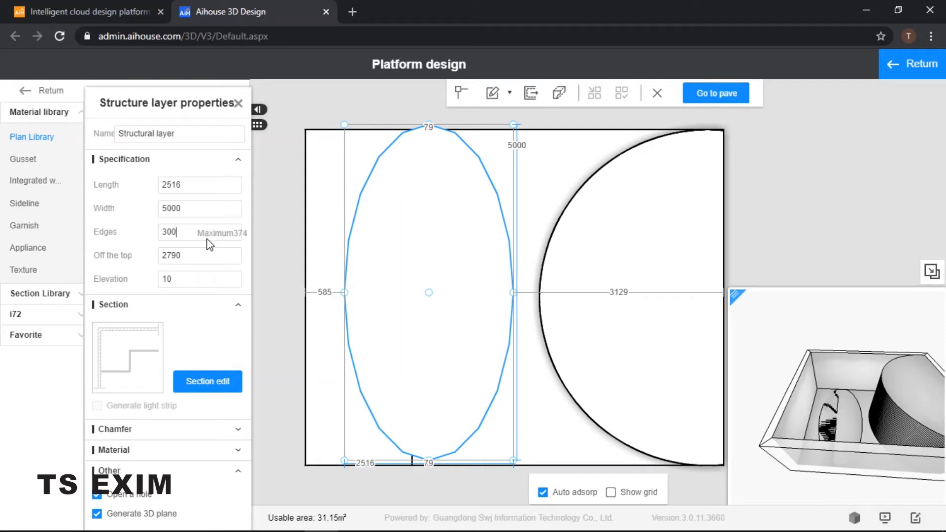
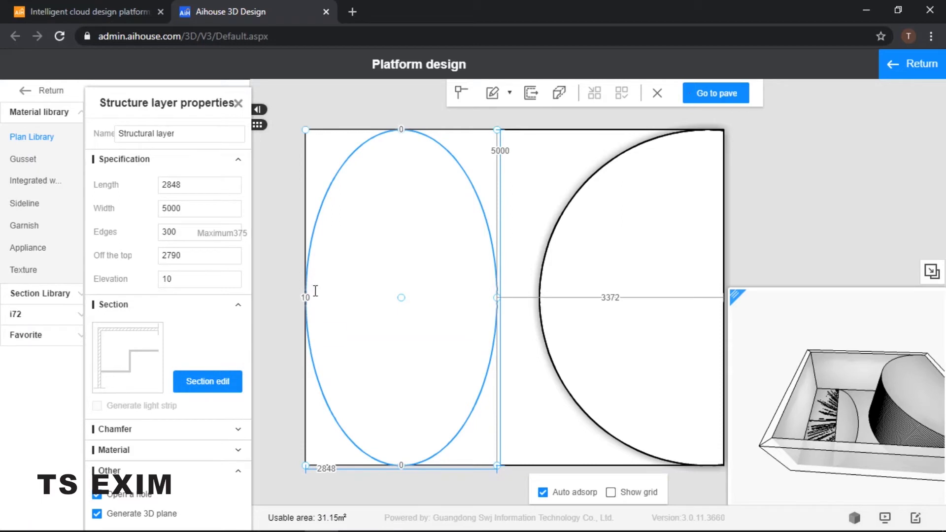
# - Set the ellipse's distance from the room's left edge to 0
pyautogui.click(310, 299)
pyautogui.press('Return')
pyautogui.click(534, 175)
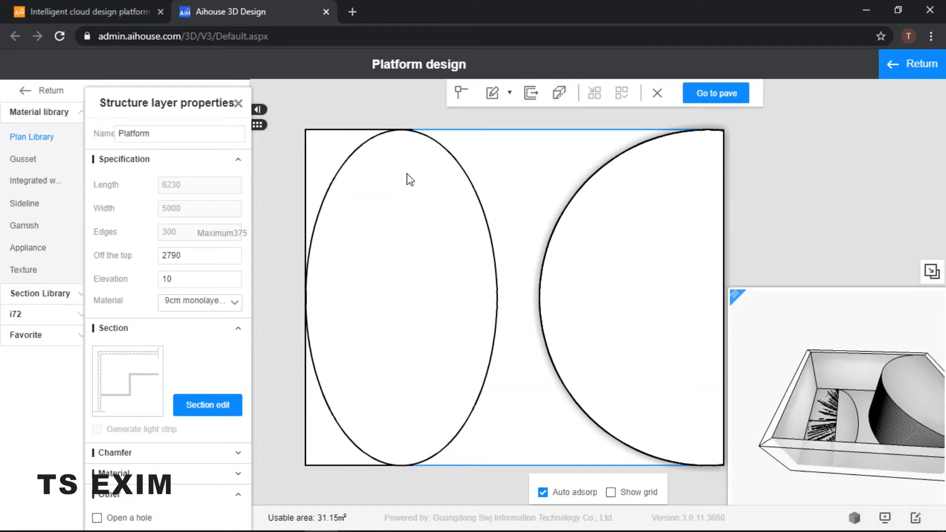
# - Subtract the ellipse from the rectangular strip on the room's left side with the Take the difference Boolean operation
pyautogui.click(332, 155)
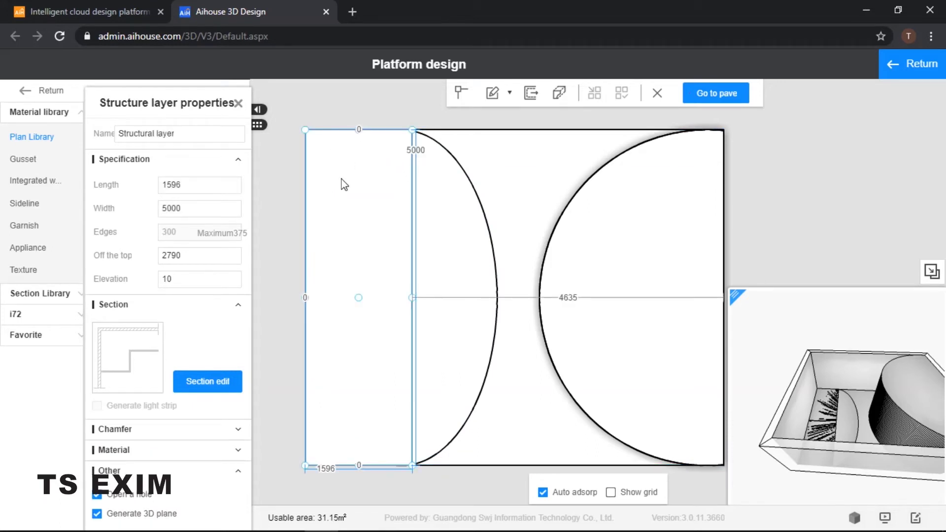
pyautogui.click(459, 207)
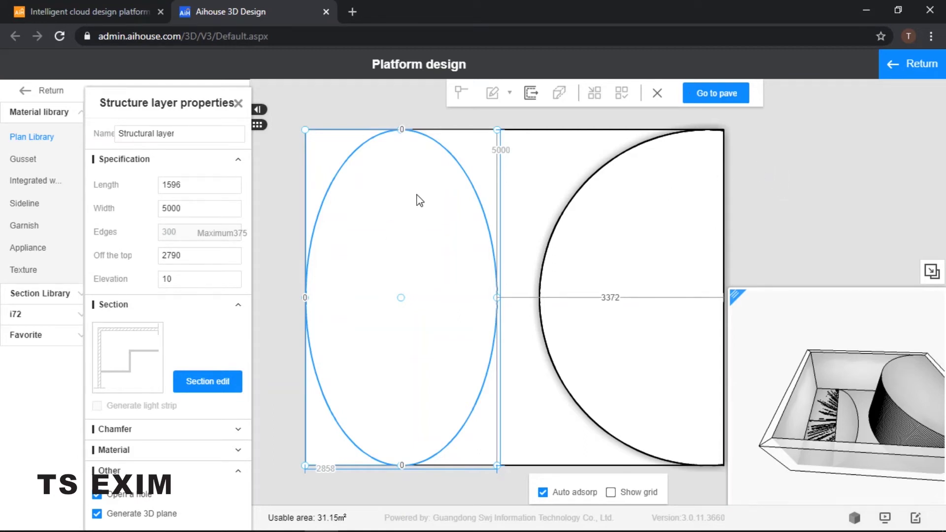
pyautogui.moveTo(414, 136)
pyautogui.rightClick(398, 198)
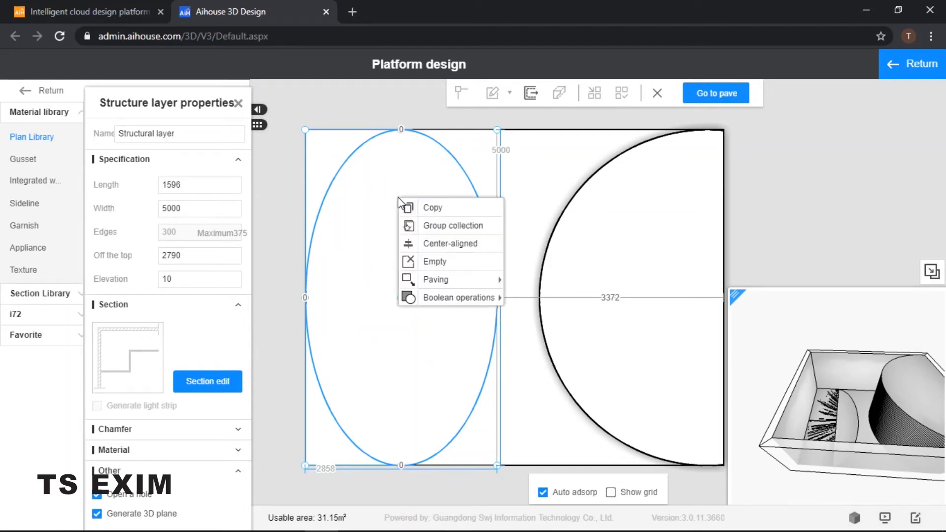
pyautogui.moveTo(463, 297)
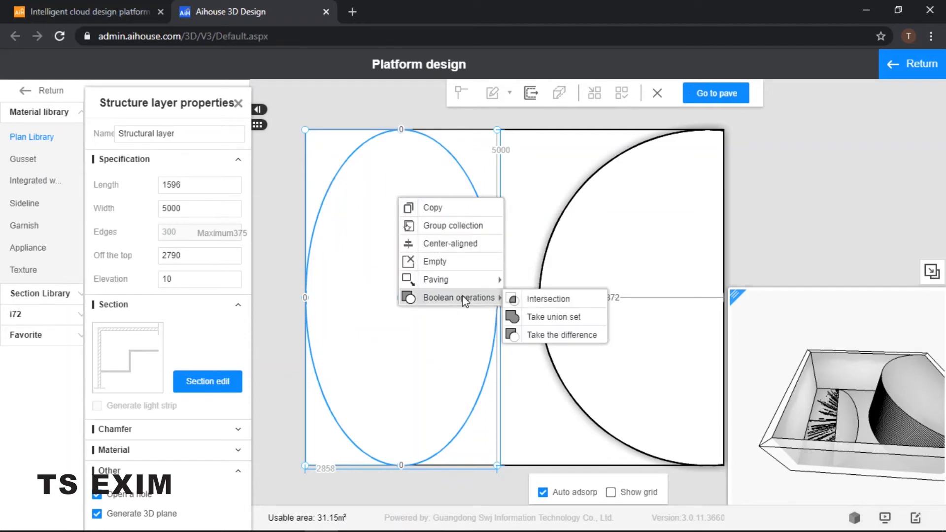
pyautogui.click(560, 335)
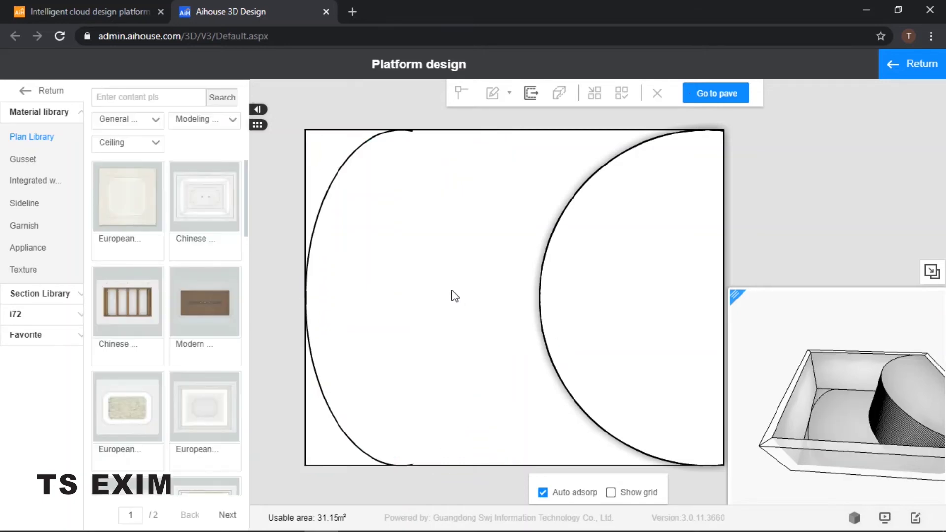
# - Set the elevation of the remaining curved piece along the room's left edge to 2800
pyautogui.click(347, 153)
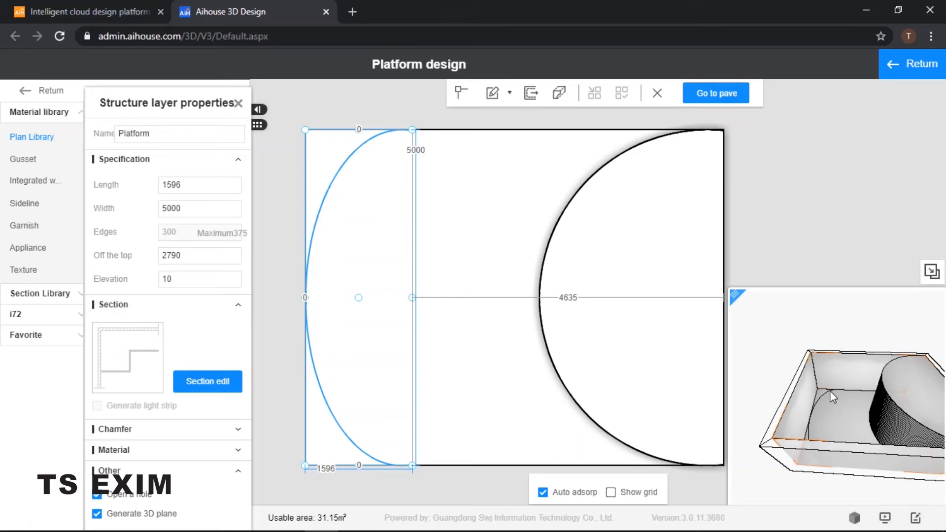
pyautogui.click(188, 280)
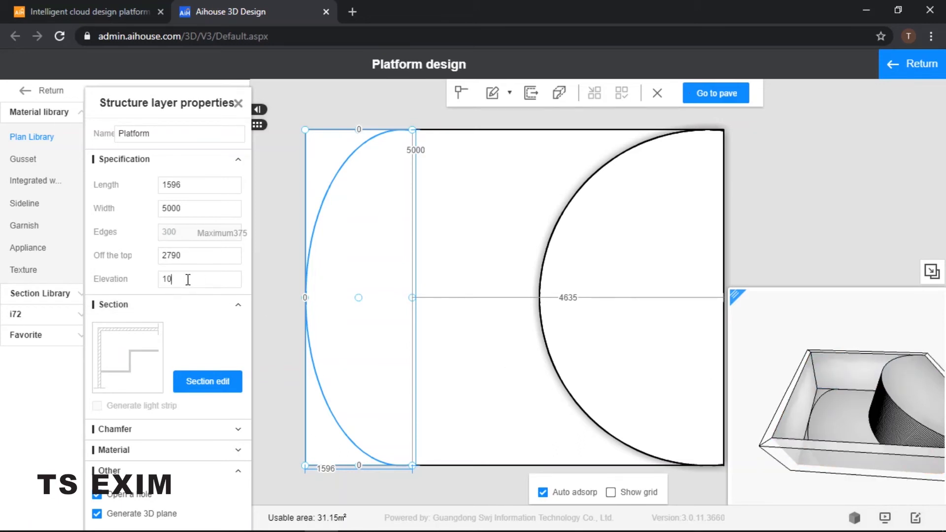
pyautogui.moveTo(188, 279); pyautogui.dragTo(151, 285)
pyautogui.write('2800')
pyautogui.press('Return')
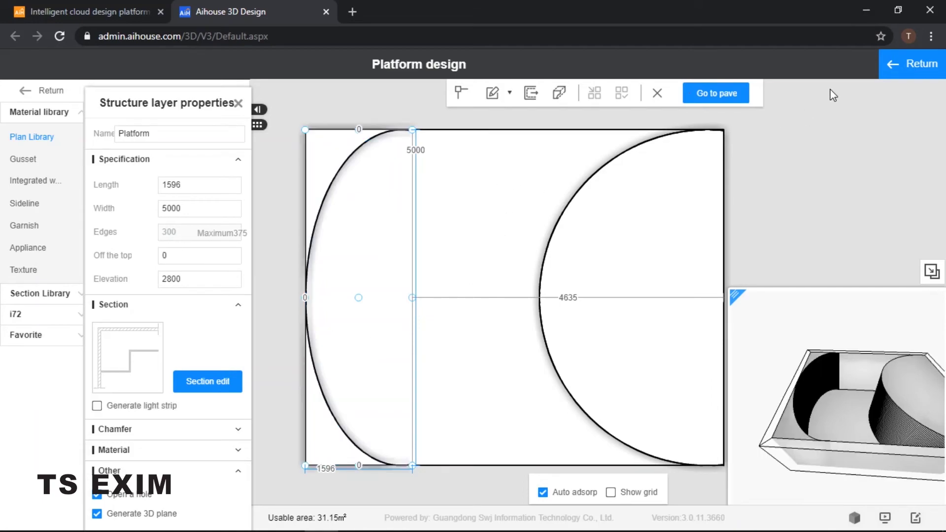
# - Leave the platform and ceiling design for the main workspace and bring up the floorplan drawing tools
pyautogui.click(904, 62)
pyautogui.moveTo(721, 256); pyautogui.dragTo(466, 163)
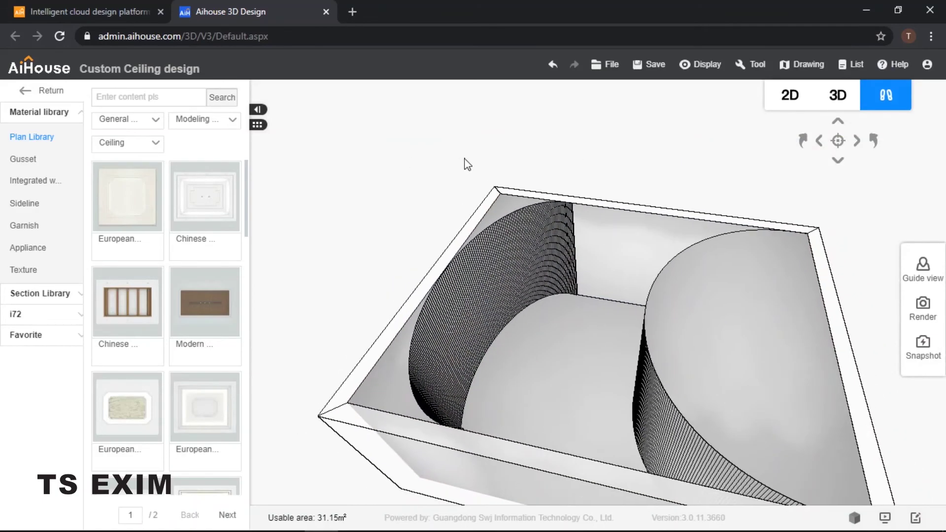
pyautogui.click(54, 97)
pyautogui.moveTo(363, 148); pyautogui.dragTo(446, 256)
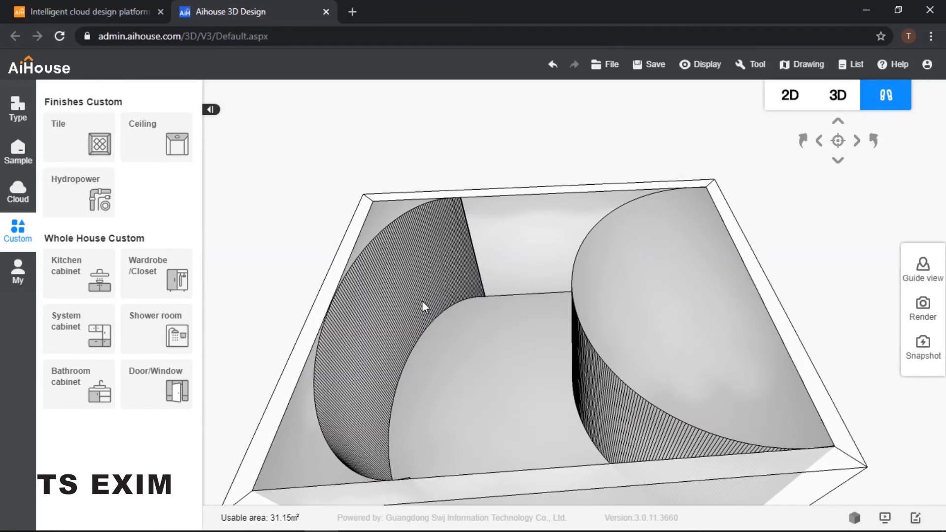
pyautogui.click(28, 112)
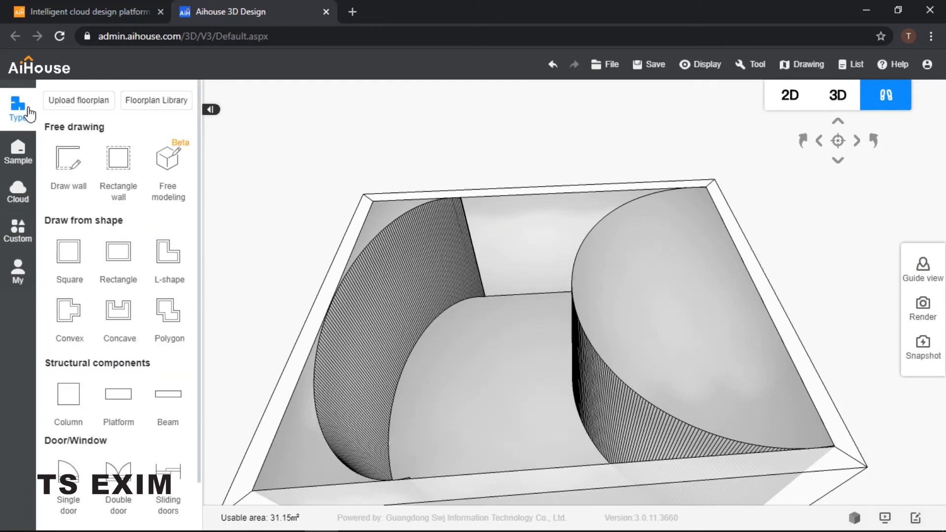
pyautogui.click(68, 106)
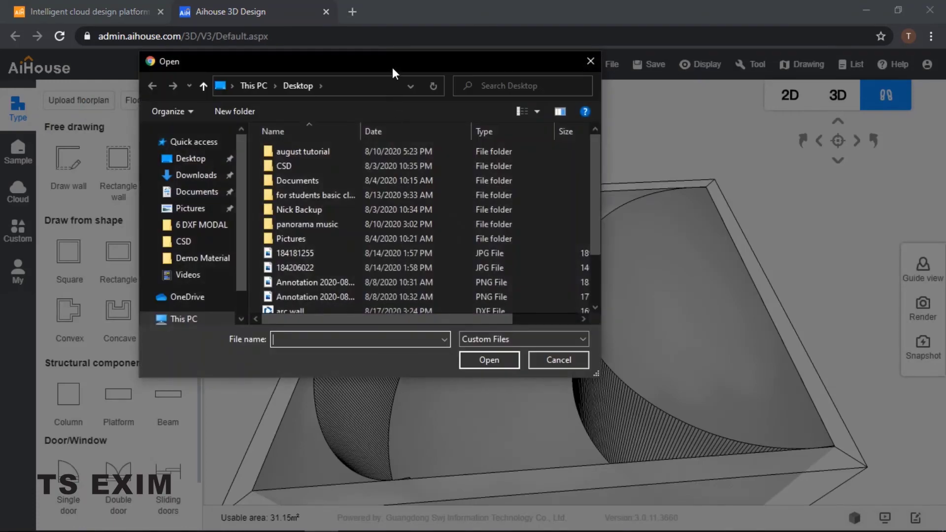
pyautogui.moveTo(393, 73); pyautogui.dragTo(519, 92)
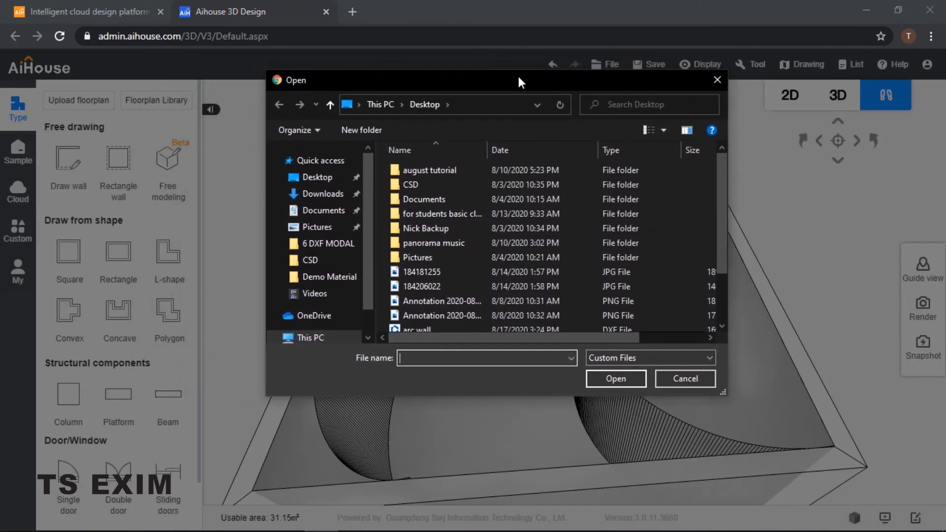
pyautogui.click(324, 183)
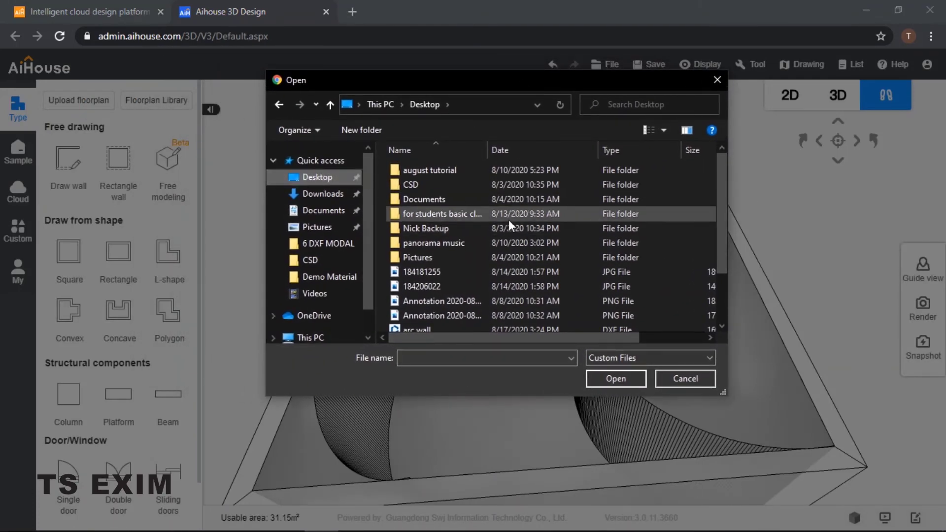
pyautogui.scroll(-2, 510, 229)
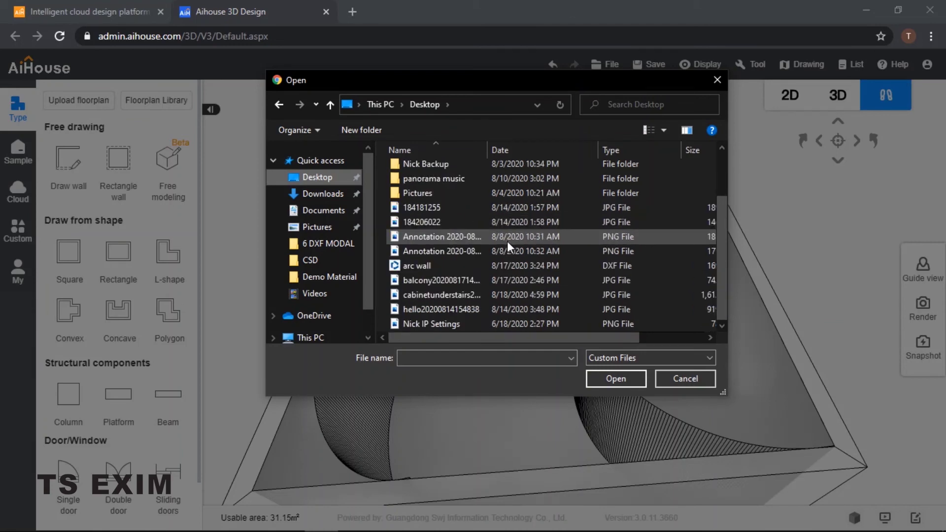
pyautogui.click(505, 265)
pyautogui.click(717, 80)
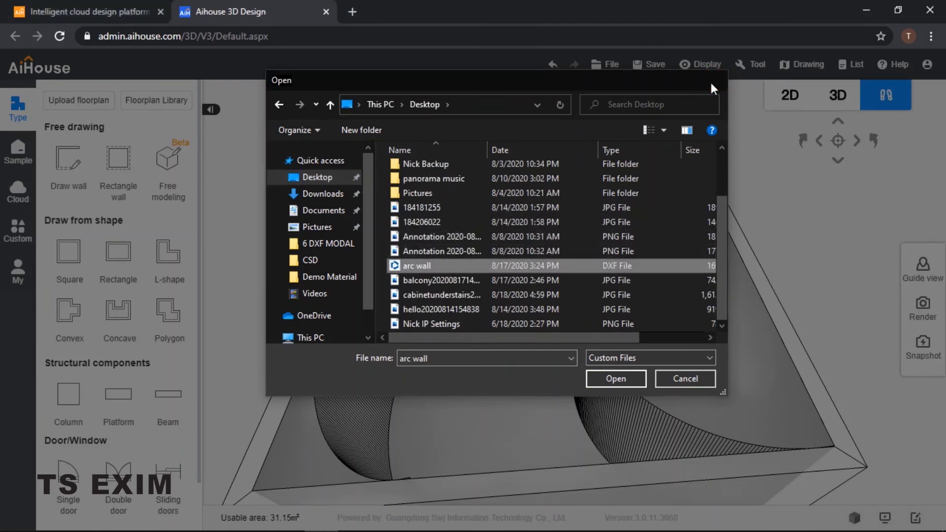
# - Upload the "arc wall" DXF file from the Desktop as the floorplan and view the imported room in 3D
pyautogui.click(78, 103)
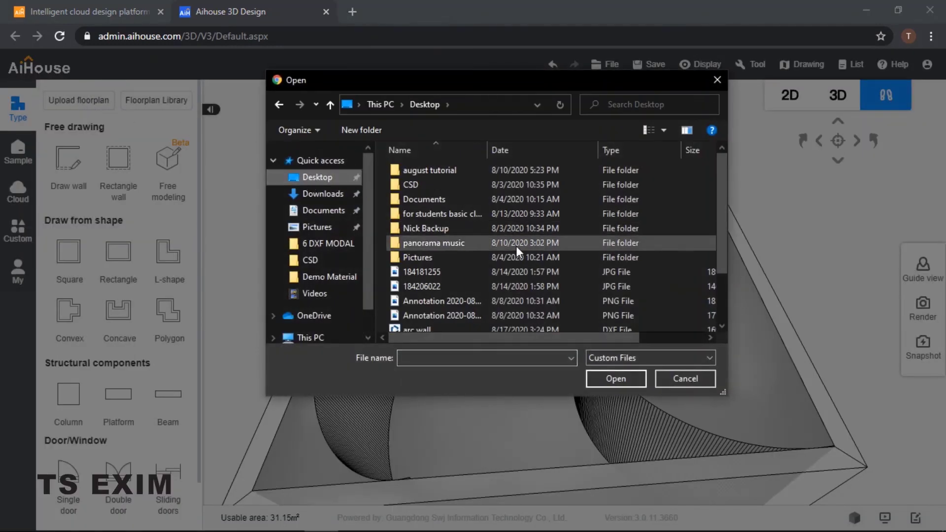
pyautogui.scroll(-2, 516, 247)
pyautogui.click(596, 266)
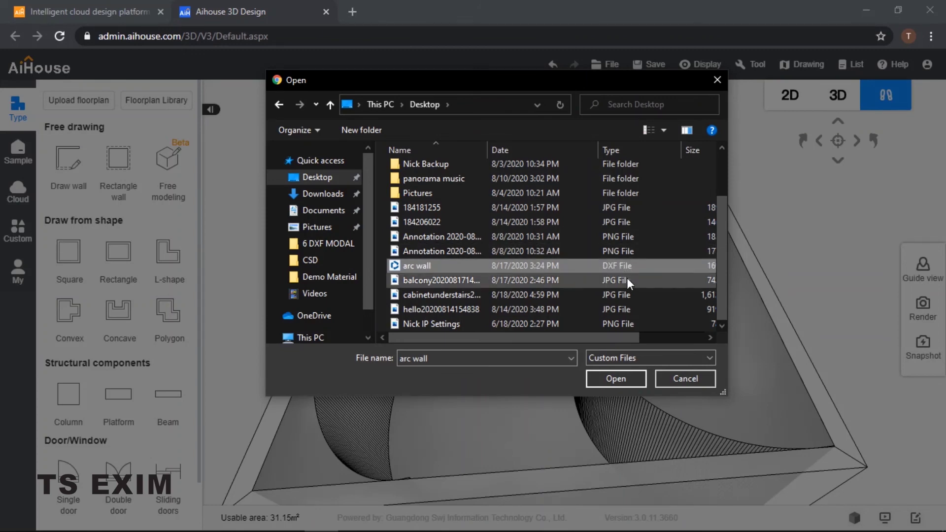
pyautogui.click(637, 382)
pyautogui.click(511, 321)
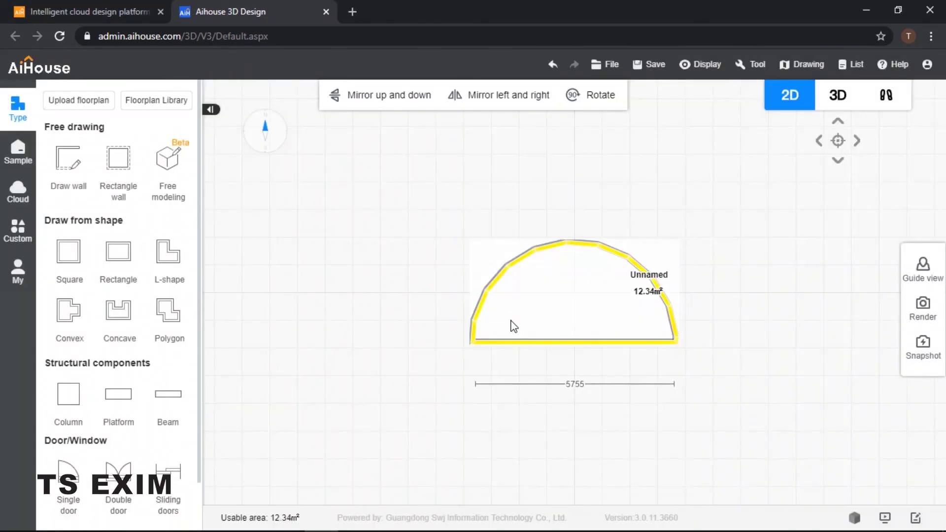
pyautogui.click(885, 95)
pyautogui.moveTo(817, 271); pyautogui.dragTo(715, 216, button='right')
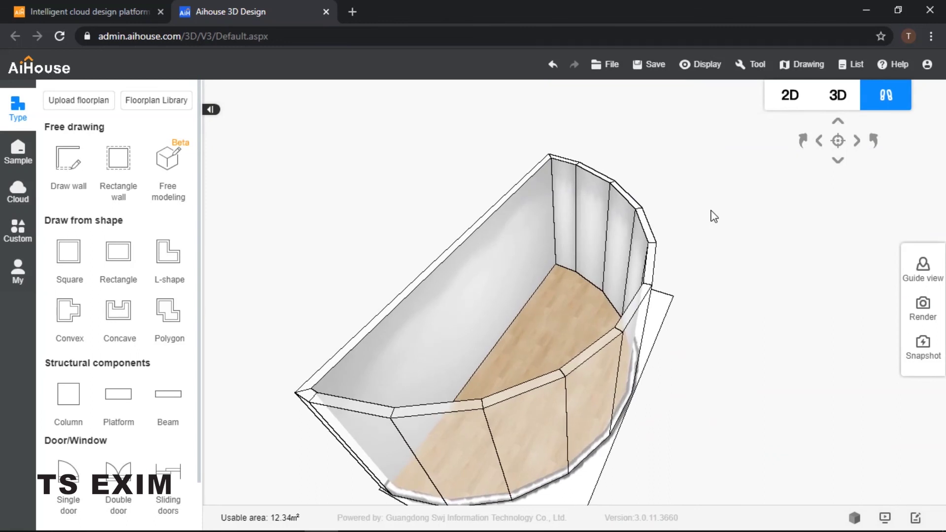